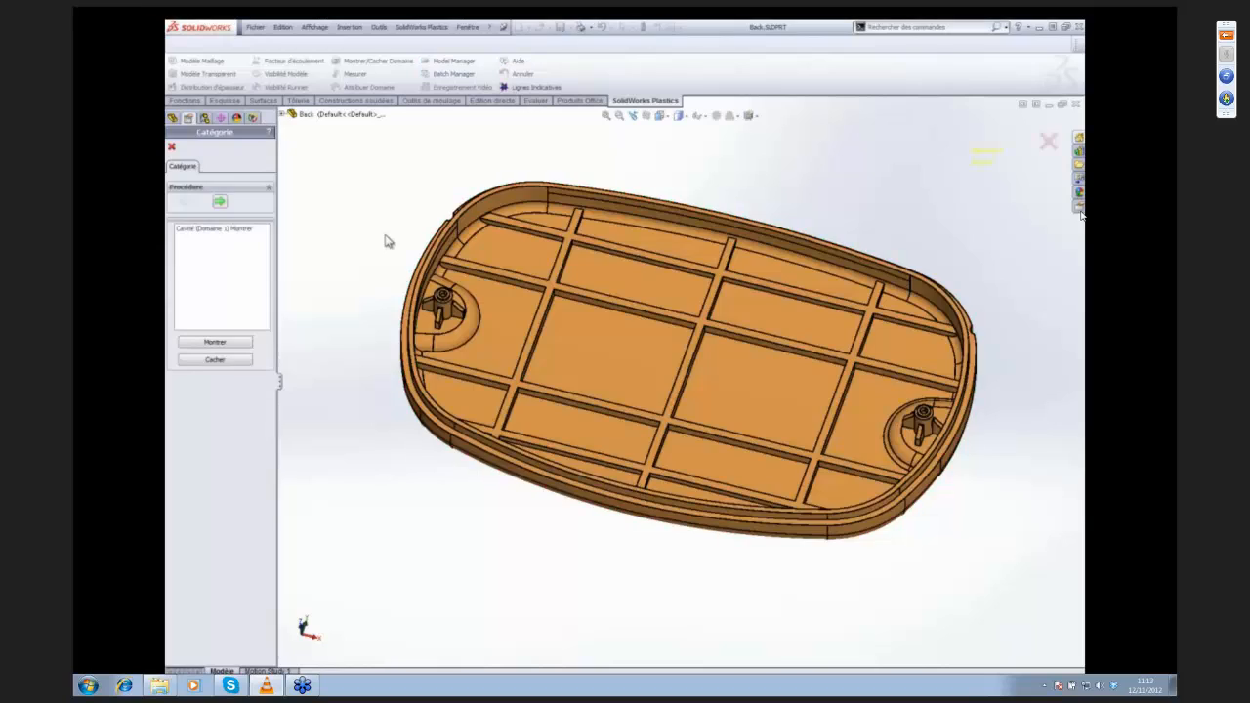
Generate the shell surface mesh of the cover with a global size of 3 and automatic local refinement, and accept it
{"action": "left_click", "coordinate": [220, 204]}
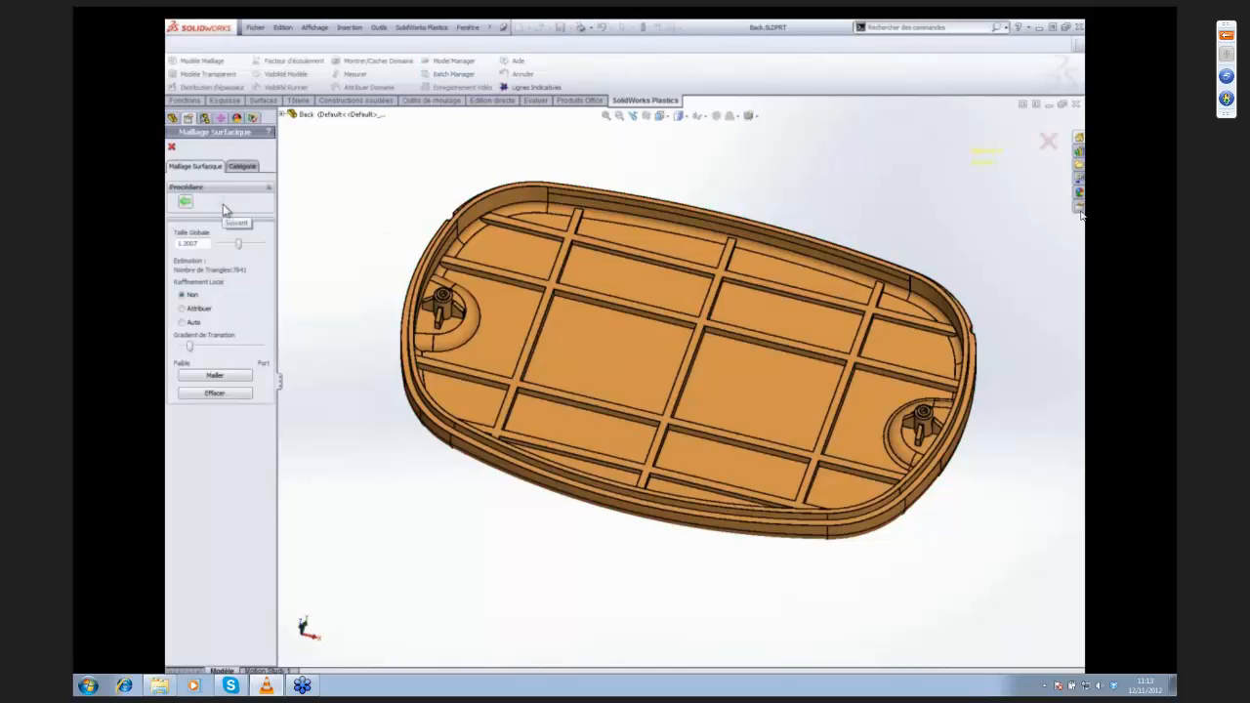
{"action": "left_click_drag", "start_coordinate": [206, 243], "coordinate": [172, 245]}
{"action": "type", "text": "3"}
{"action": "left_click", "coordinate": [192, 322]}
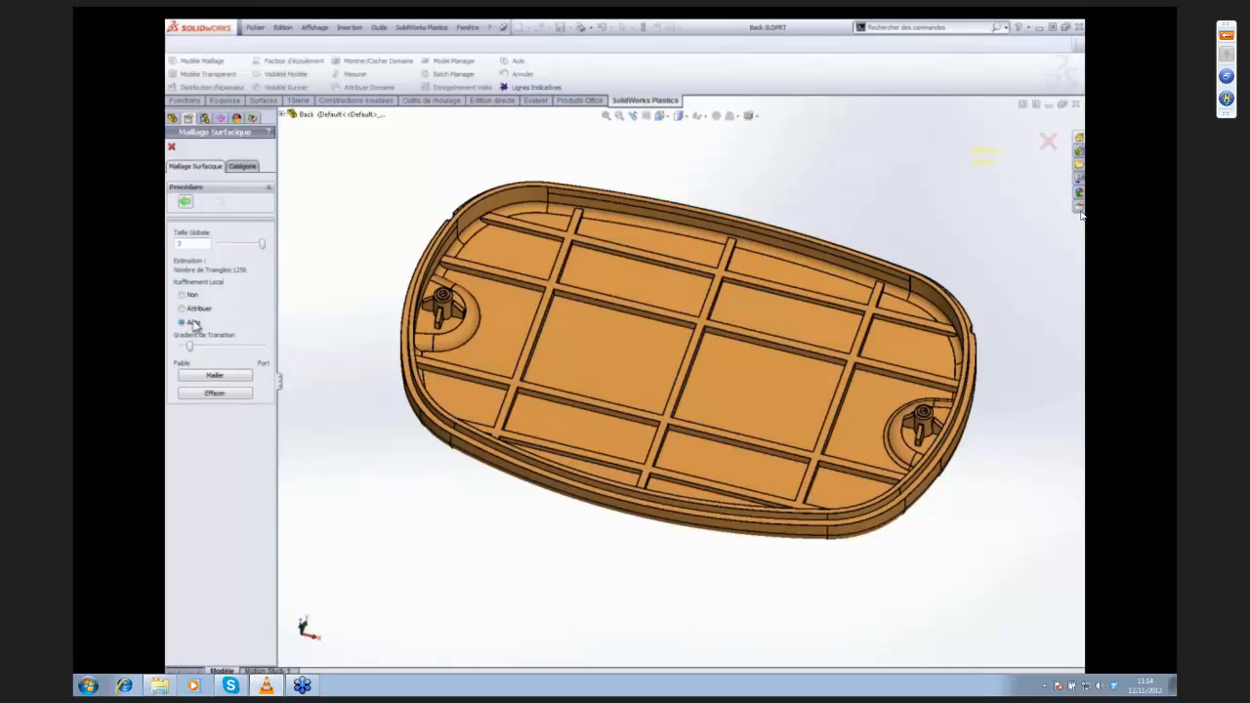
{"action": "left_click", "coordinate": [213, 375]}
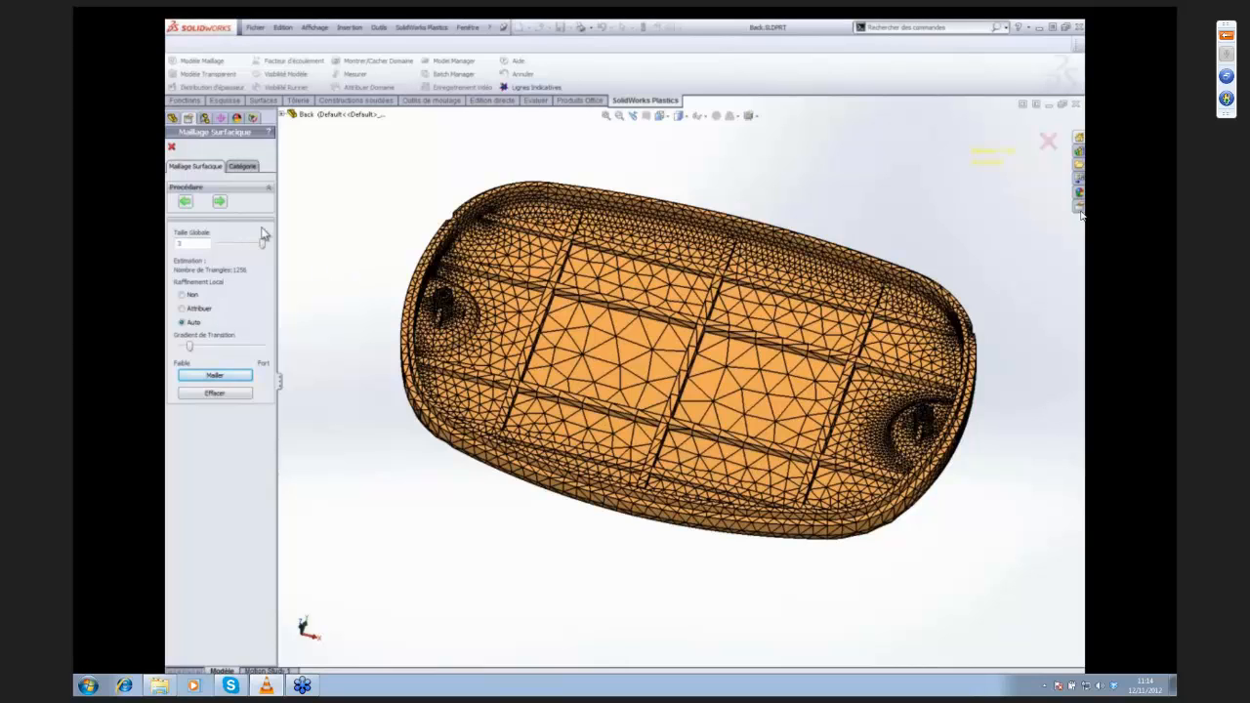
{"action": "left_click", "coordinate": [220, 201]}
{"action": "left_click", "coordinate": [172, 151]}
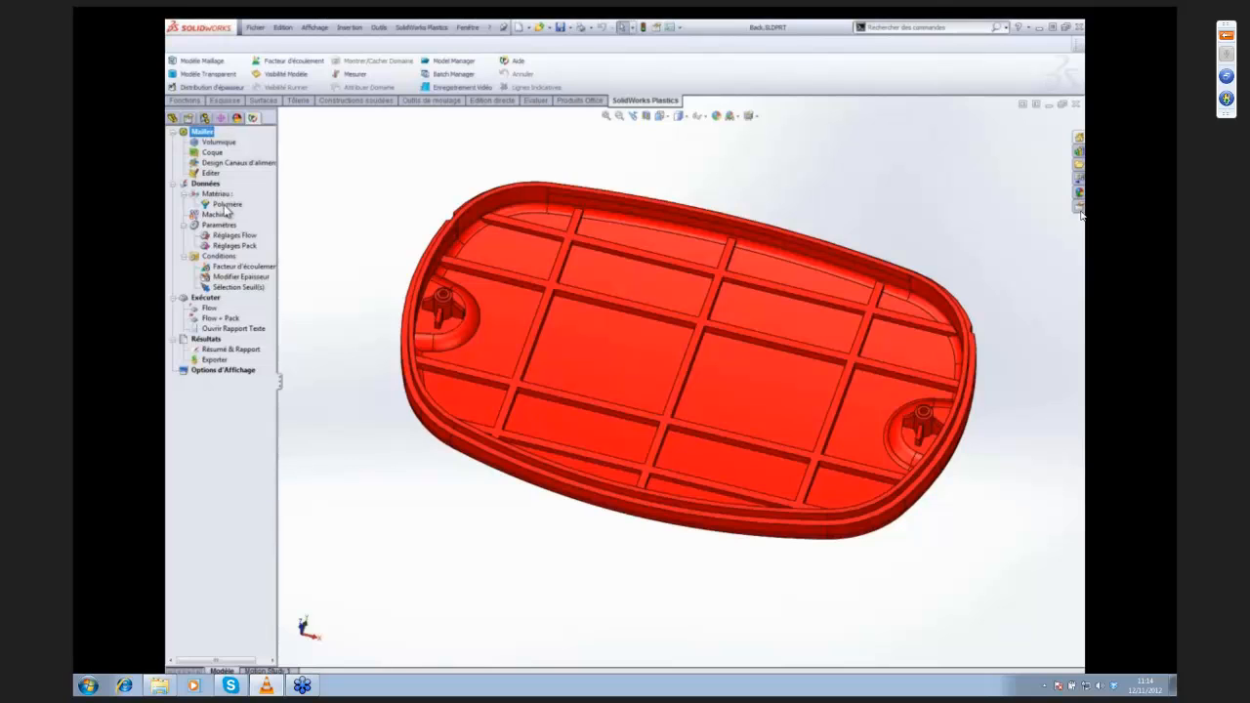
Assign the ABS+PC generic material from the polymer library to the cavity
{"action": "right_click", "coordinate": [226, 206]}
{"action": "left_click", "coordinate": [329, 211]}
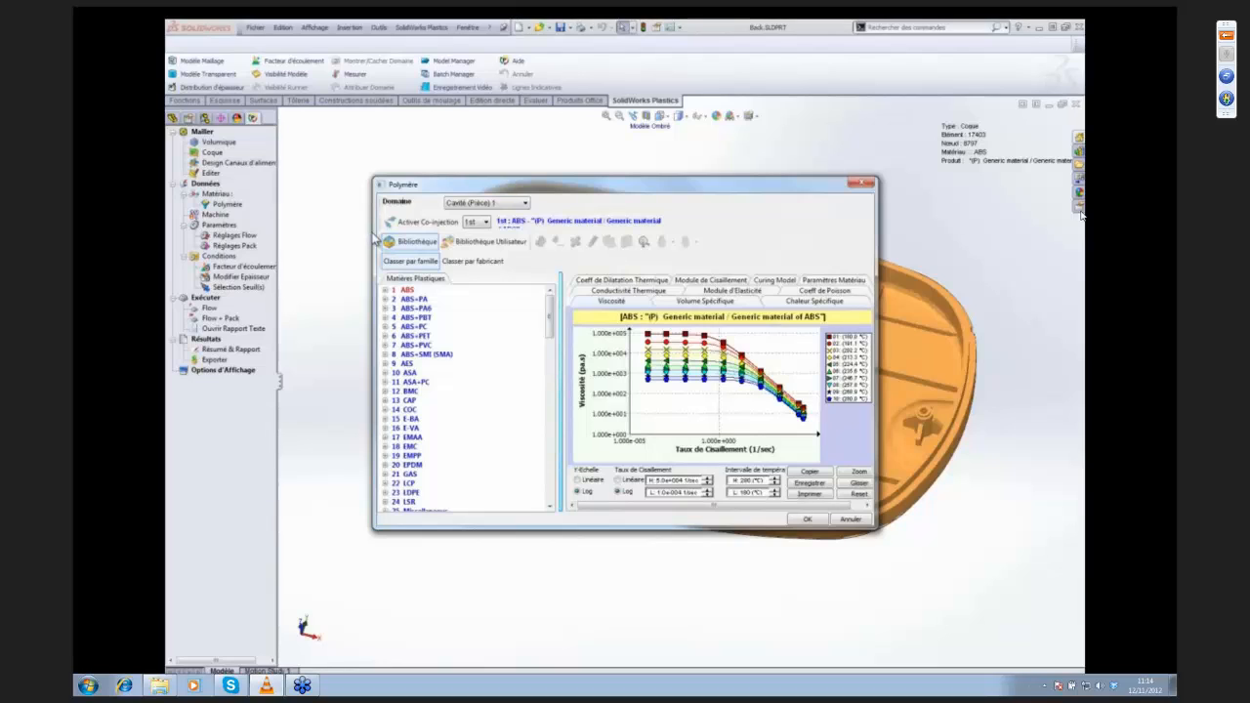
{"action": "left_click", "coordinate": [386, 326]}
{"action": "left_click", "coordinate": [406, 337]}
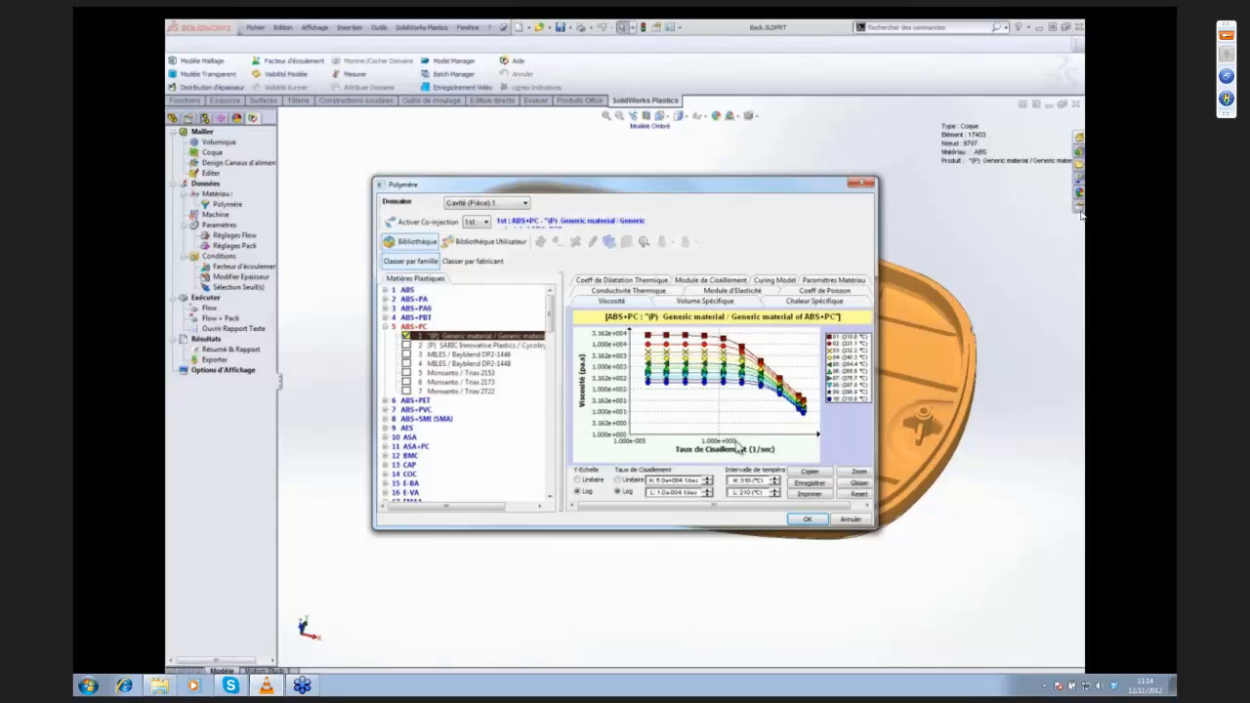
{"action": "left_click", "coordinate": [807, 520]}
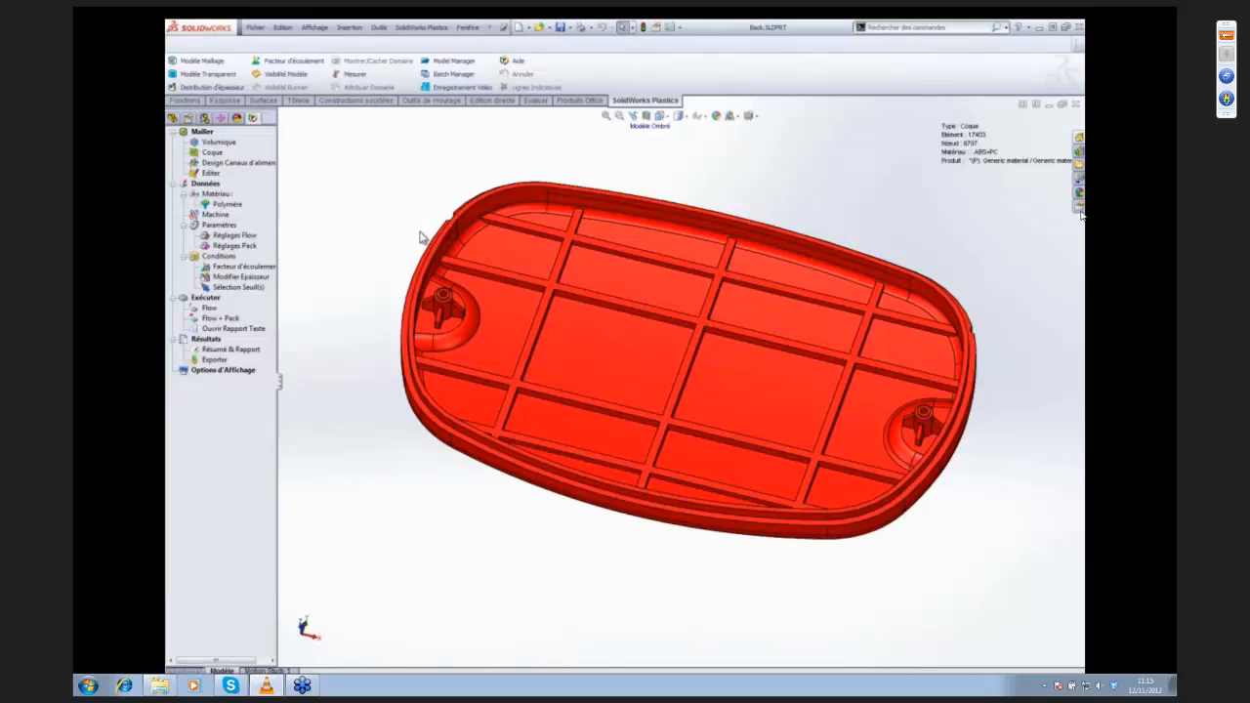
Place one injection gate about midway along the long front inner rim edge and run the Flow analysis
{"action": "double_click", "coordinate": [234, 288]}
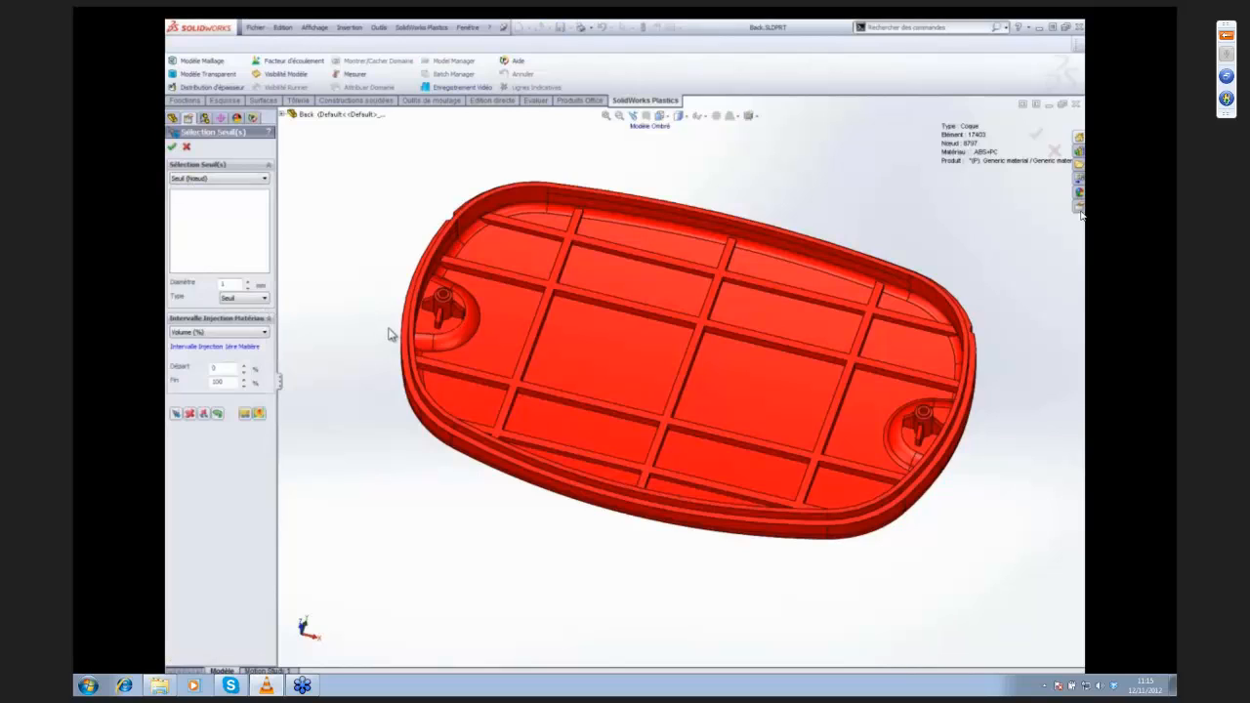
{"action": "left_click", "coordinate": [623, 492]}
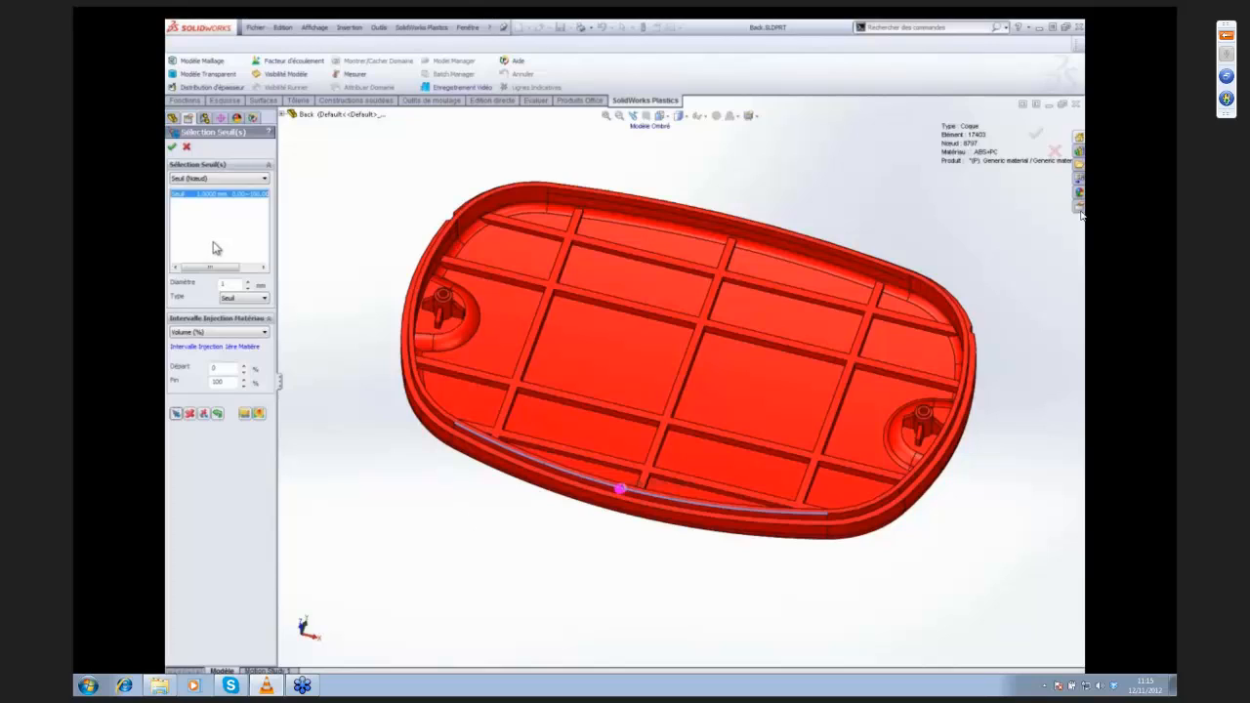
{"action": "left_click", "coordinate": [173, 147]}
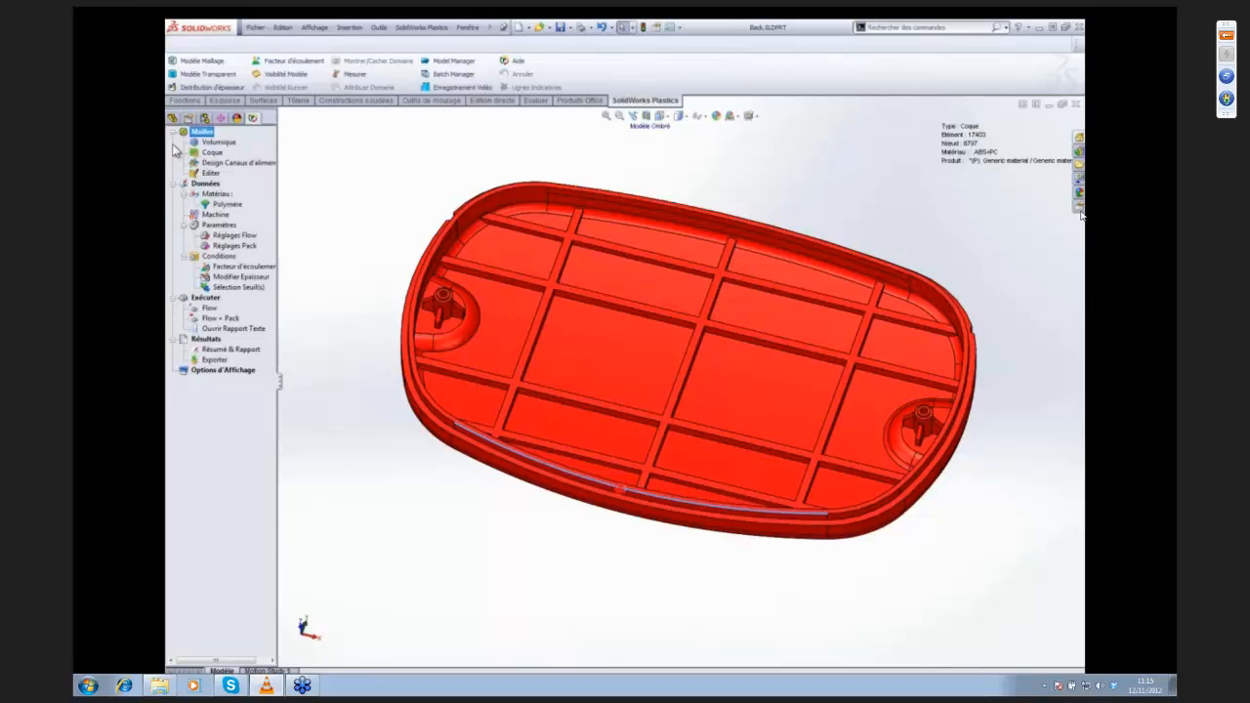
{"action": "double_click", "coordinate": [209, 309]}
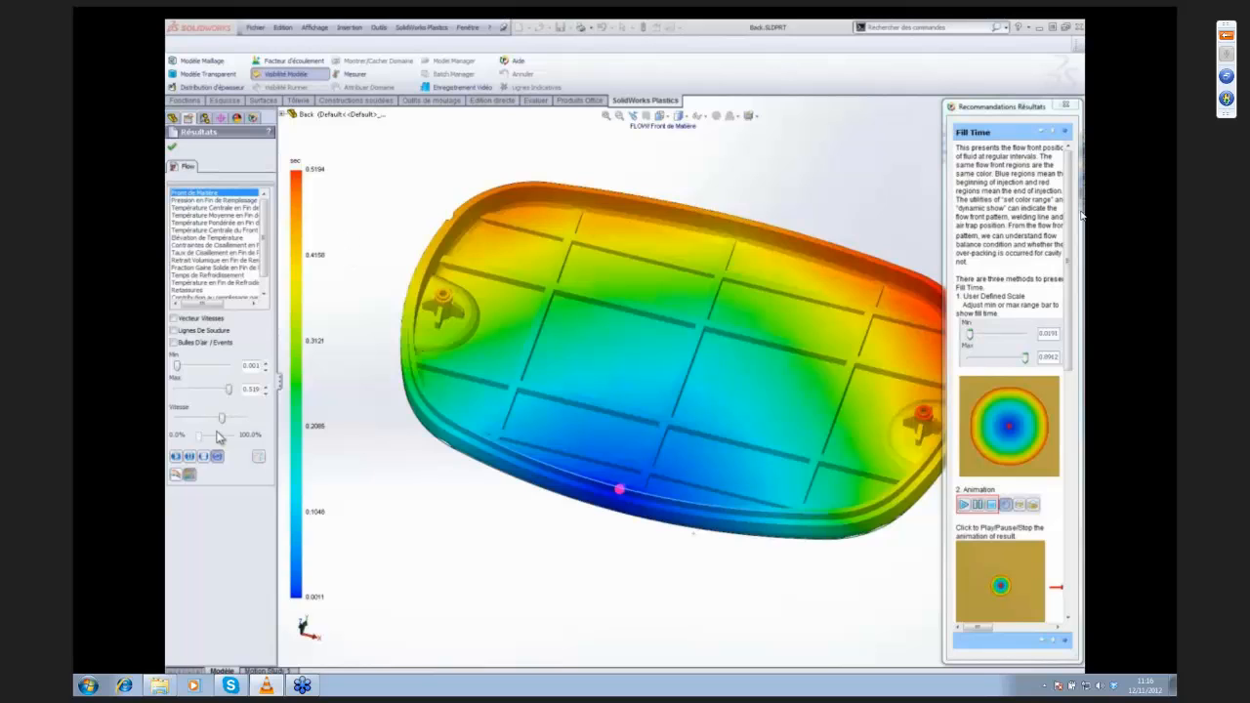
Animate the flow front result, and examine the cooling time plot across the ribs with the result recommendations closed
{"action": "left_click", "coordinate": [176, 456]}
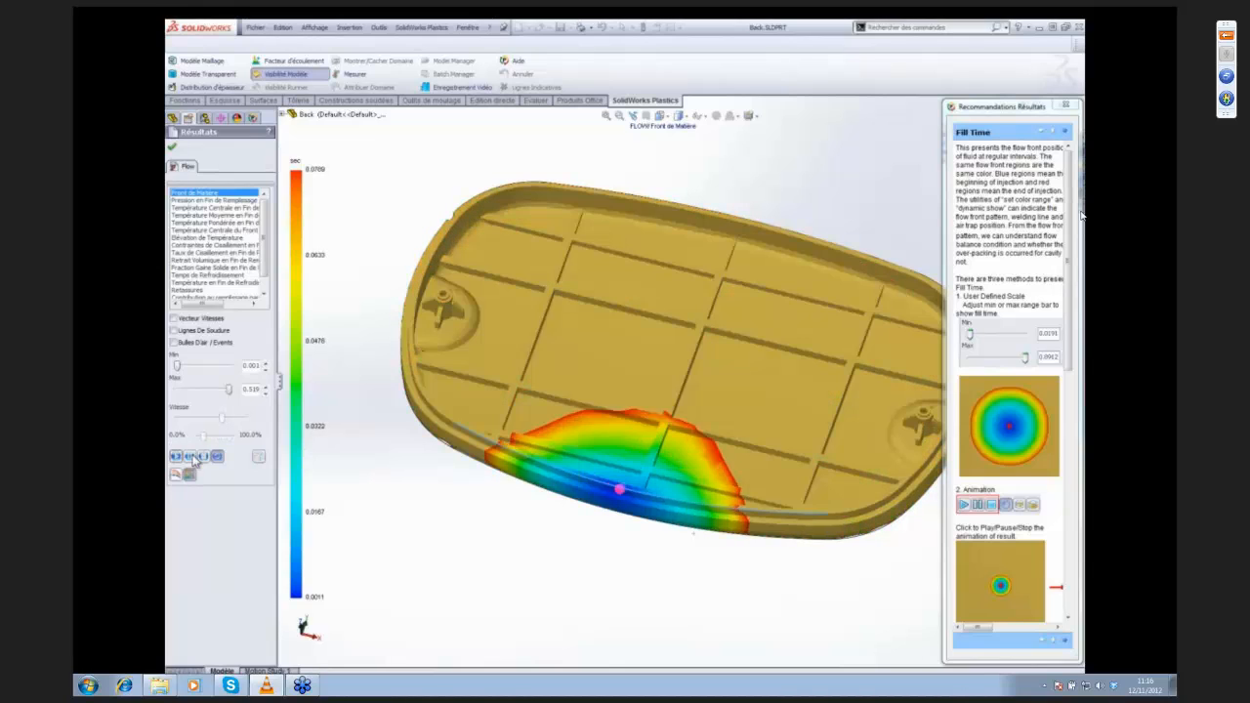
{"action": "left_click", "coordinate": [228, 276]}
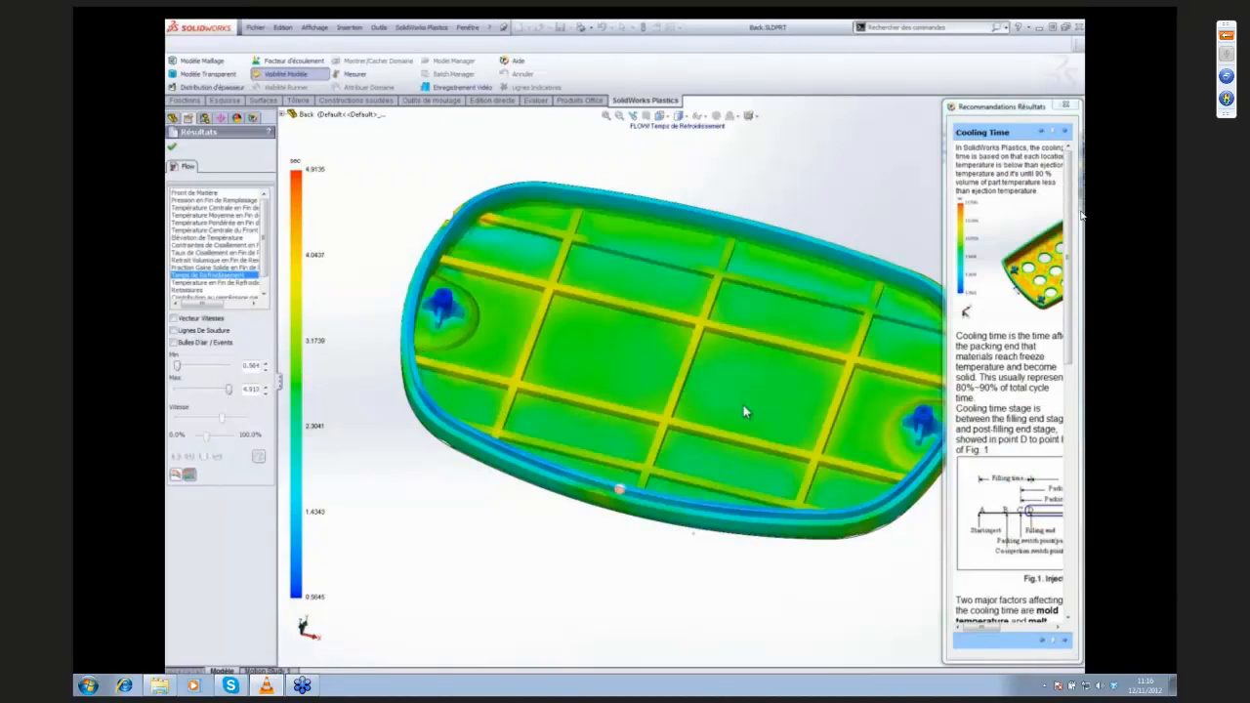
{"action": "middle_click_drag", "start_coordinate": [745, 411], "coordinate": [645, 398]}
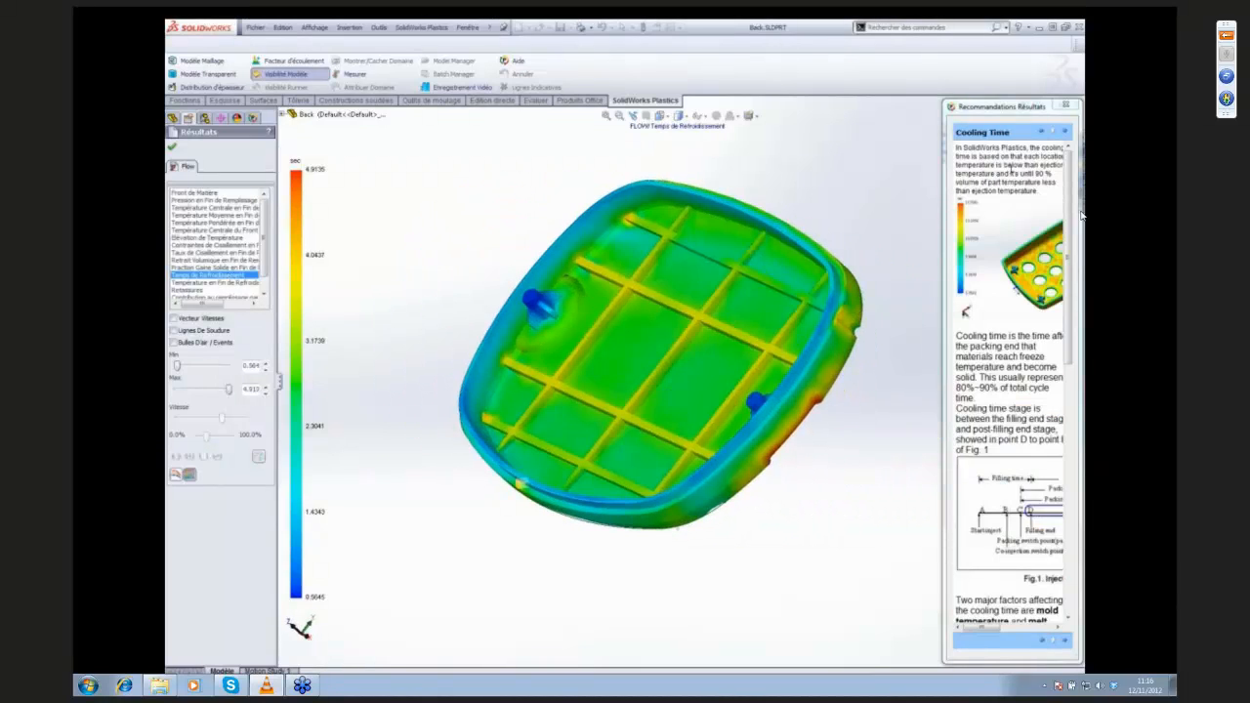
{"action": "left_click", "coordinate": [1065, 106]}
{"action": "middle_click_drag", "start_coordinate": [814, 364], "coordinate": [896, 340]}
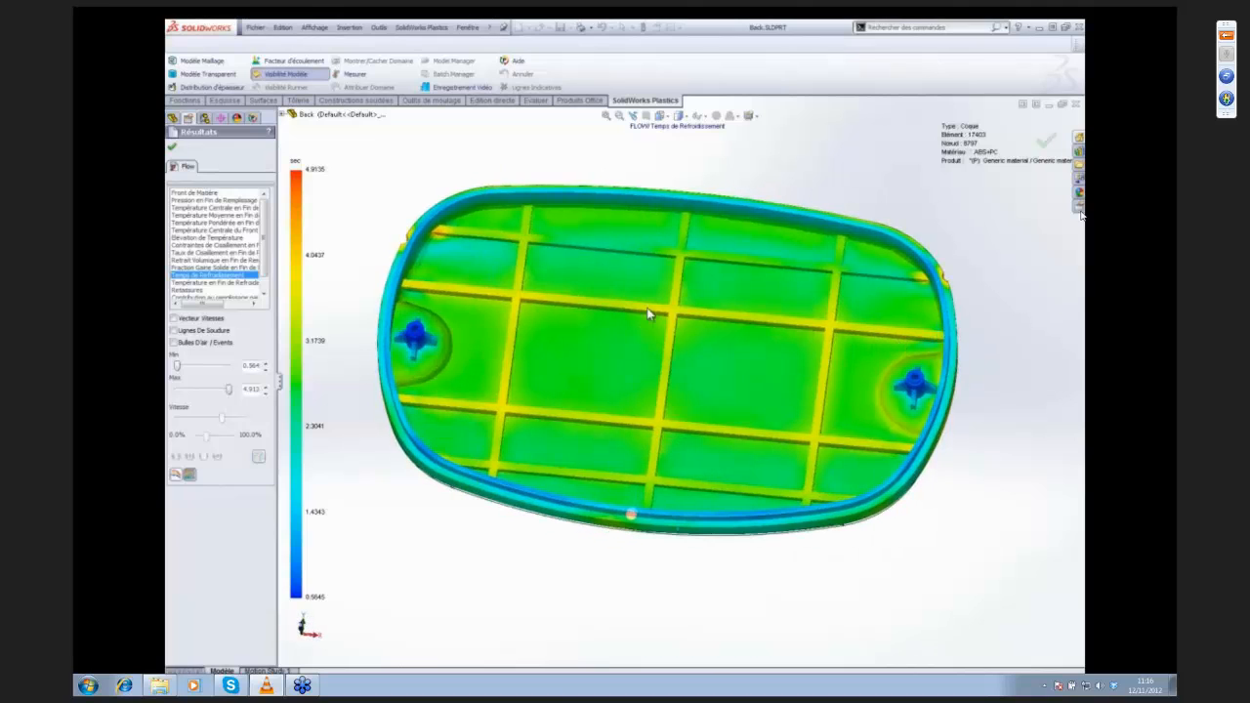
Examine the sink marks (Retassures) plot on the cover's outer face and display the flow reliability (Fiabilité d'écoulement) result
{"action": "left_click_drag", "start_coordinate": [265, 266], "coordinate": [265, 291]}
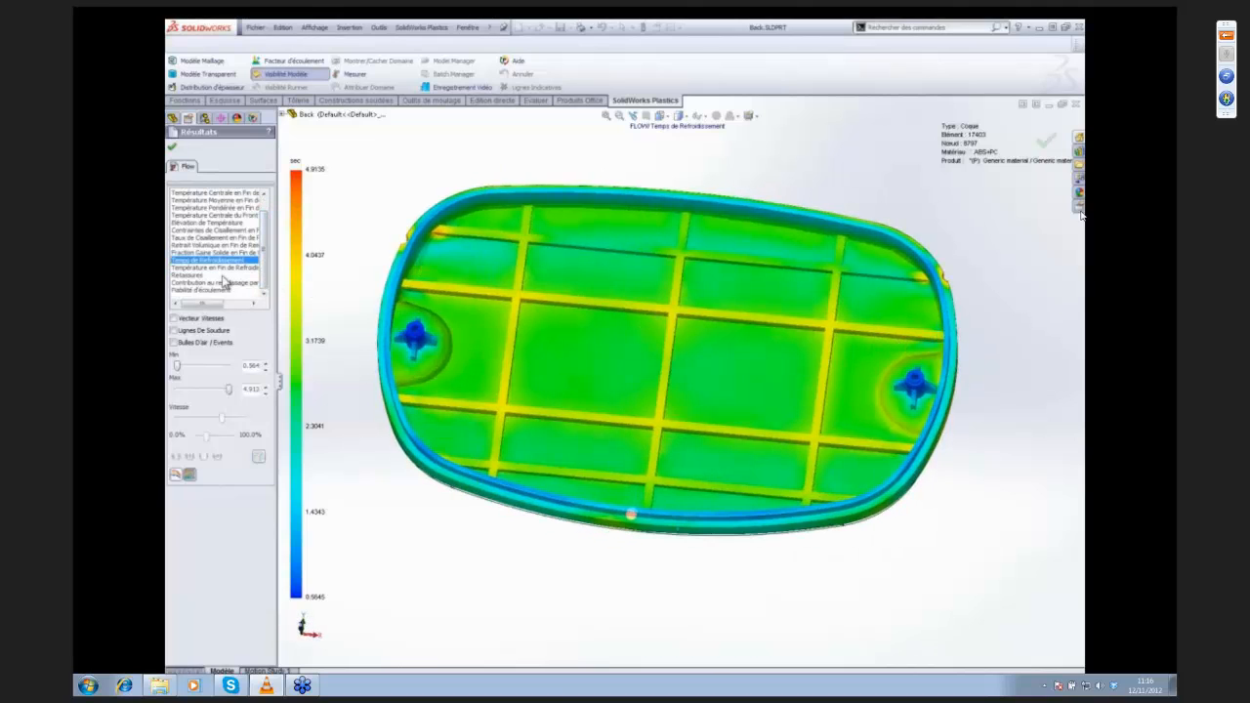
{"action": "left_click", "coordinate": [224, 276]}
{"action": "middle_click_drag", "start_coordinate": [706, 377], "coordinate": [470, 306]}
{"action": "middle_click_drag", "start_coordinate": [696, 420], "coordinate": [734, 357]}
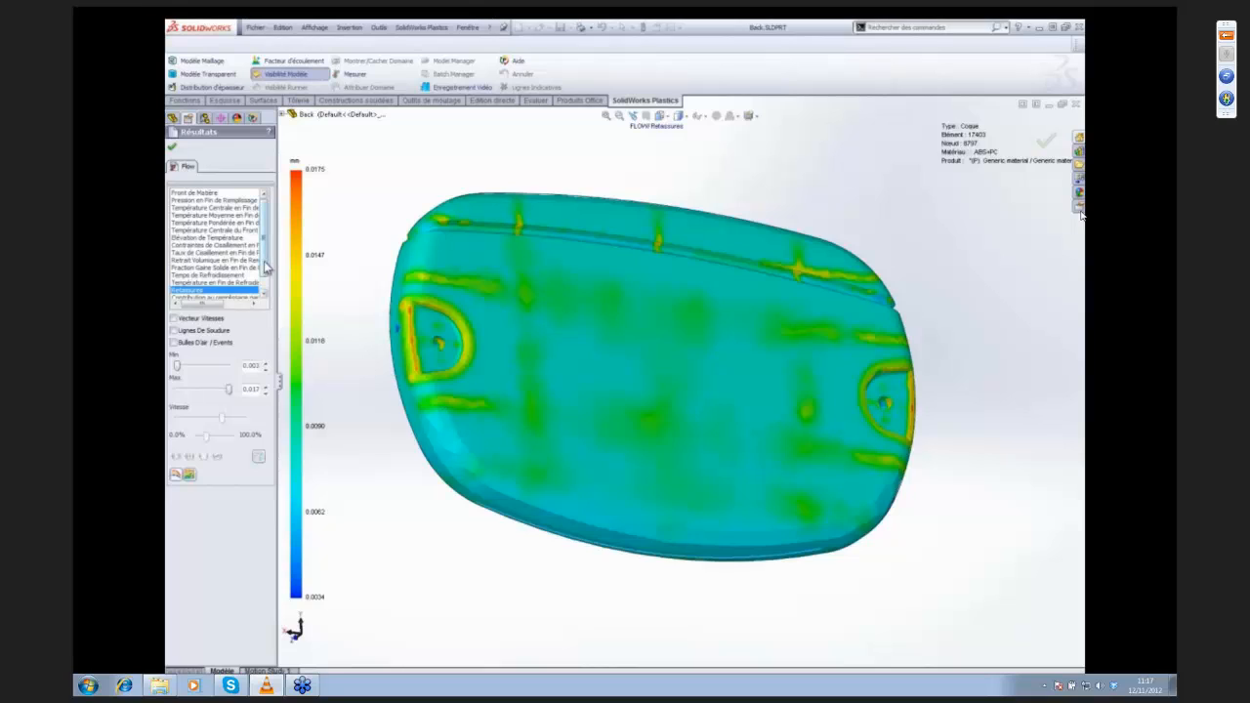
{"action": "scroll", "coordinate": [265, 269], "scroll_direction": "down", "scroll_amount": 1}
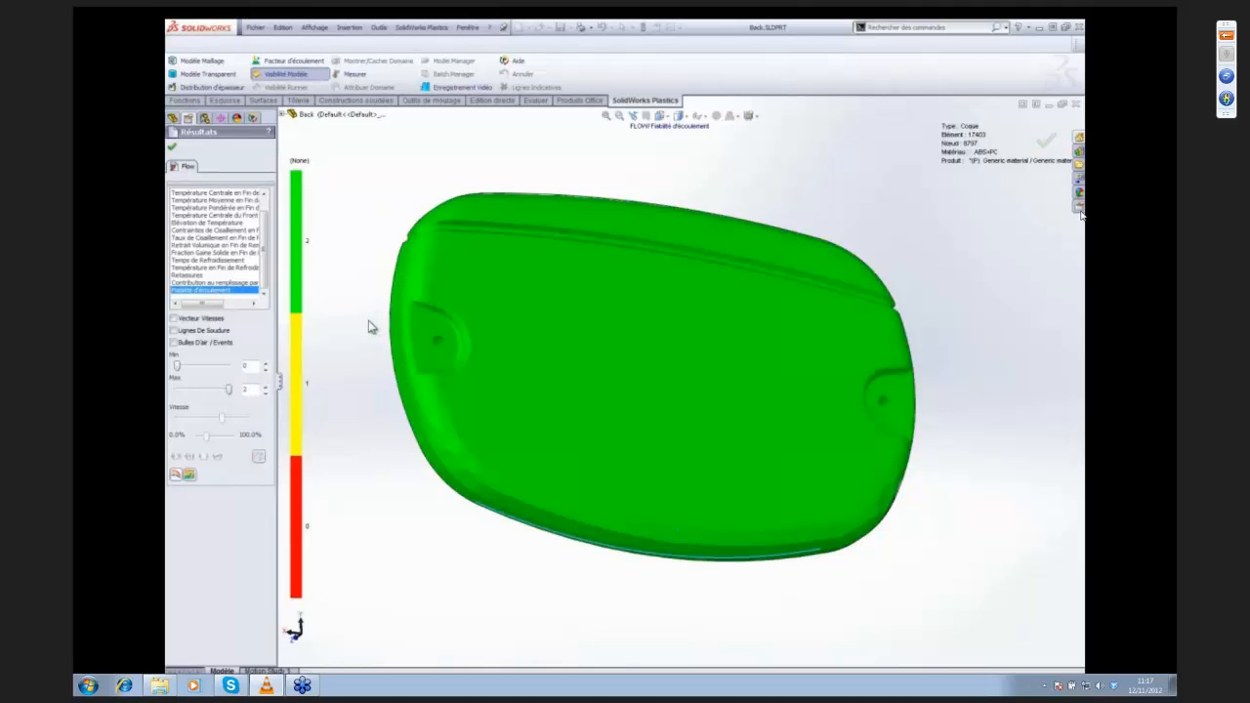
{"action": "middle_click_drag", "start_coordinate": [369, 327], "coordinate": [552, 316]}
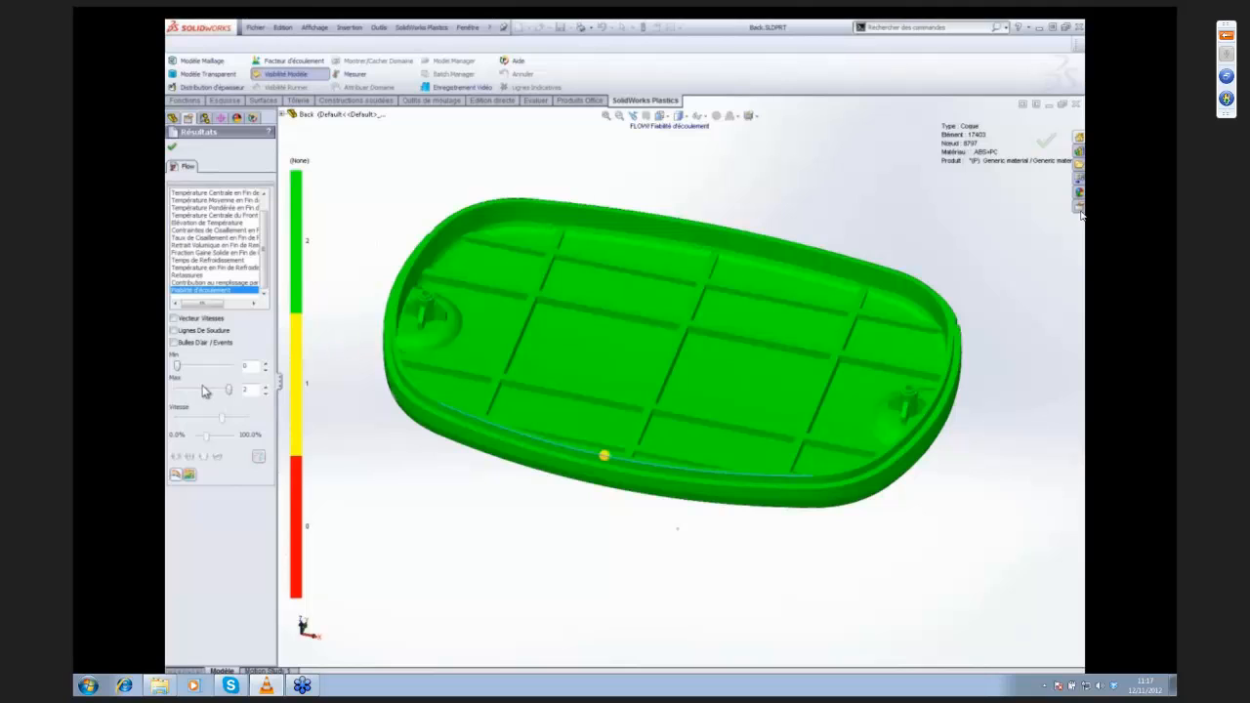
Show the weld lines on the part, hide them, and check the air traps the same way
{"action": "left_click", "coordinate": [174, 330]}
{"action": "middle_click_drag", "start_coordinate": [528, 365], "coordinate": [524, 388]}
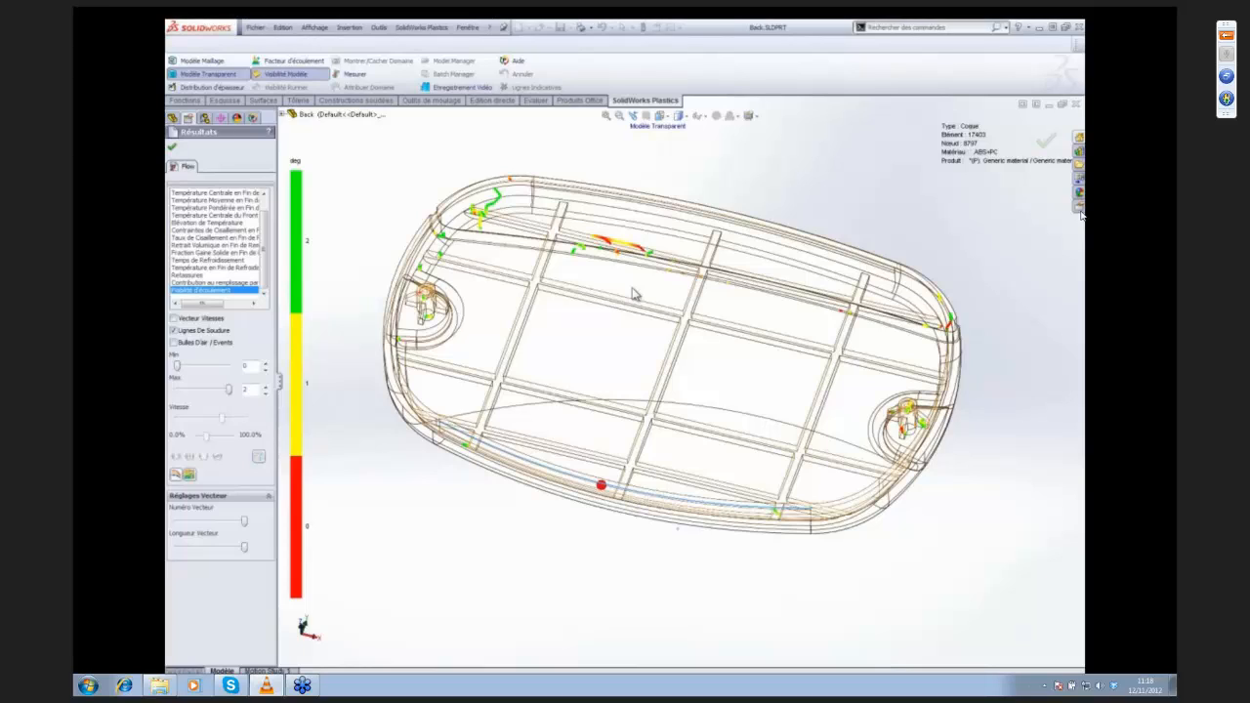
{"action": "left_click", "coordinate": [174, 331]}
{"action": "left_click", "coordinate": [174, 343]}
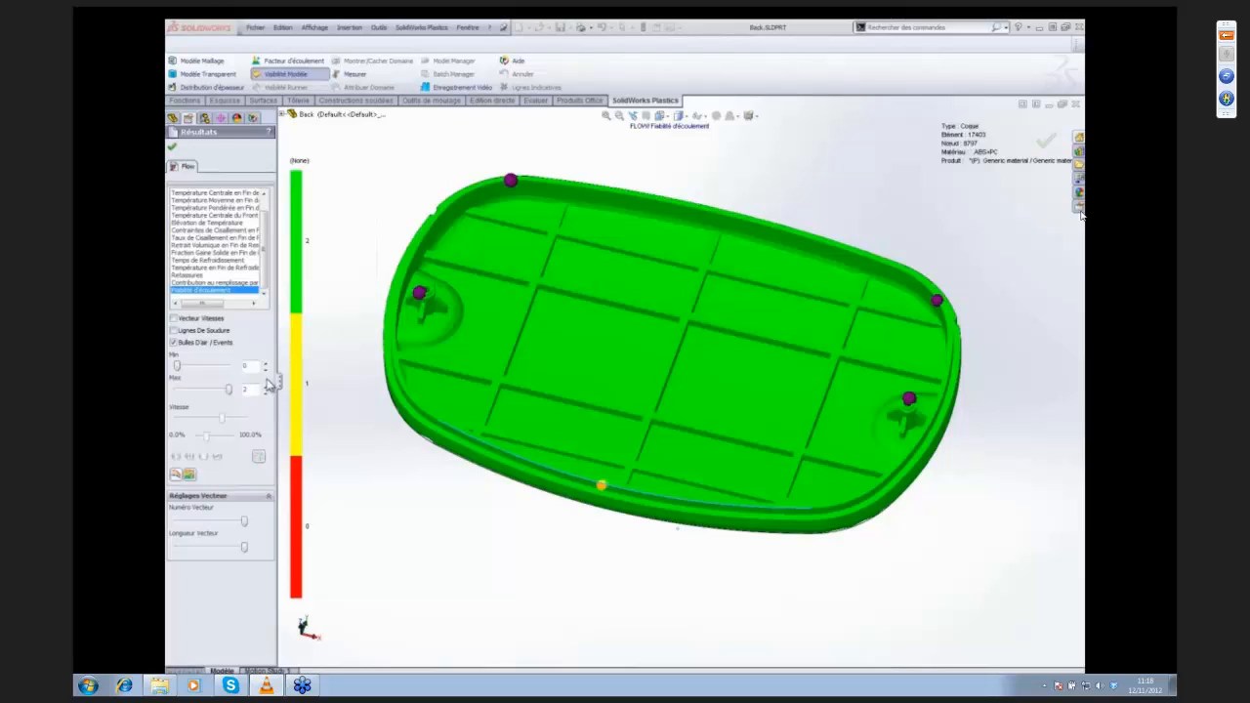
{"action": "left_click", "coordinate": [174, 343]}
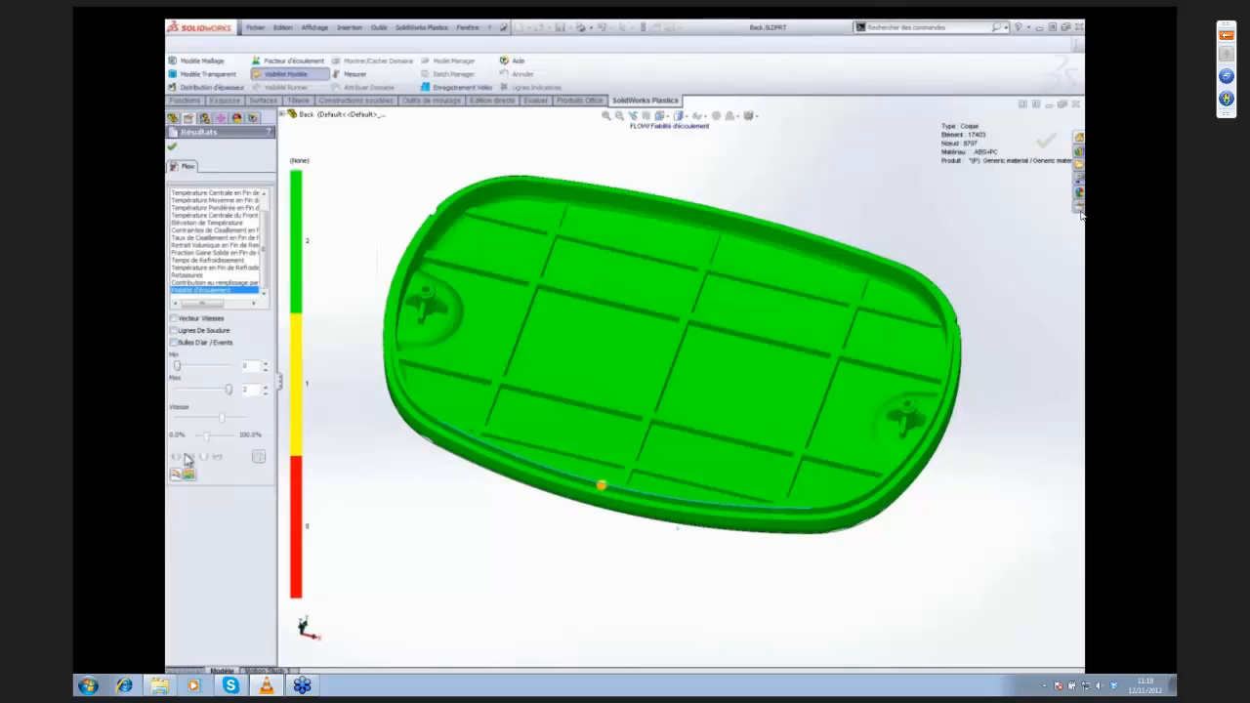
Display the flow front (Front de Matière) result again and close the results
{"action": "left_click_drag", "start_coordinate": [266, 233], "coordinate": [274, 205]}
{"action": "left_click", "coordinate": [217, 194]}
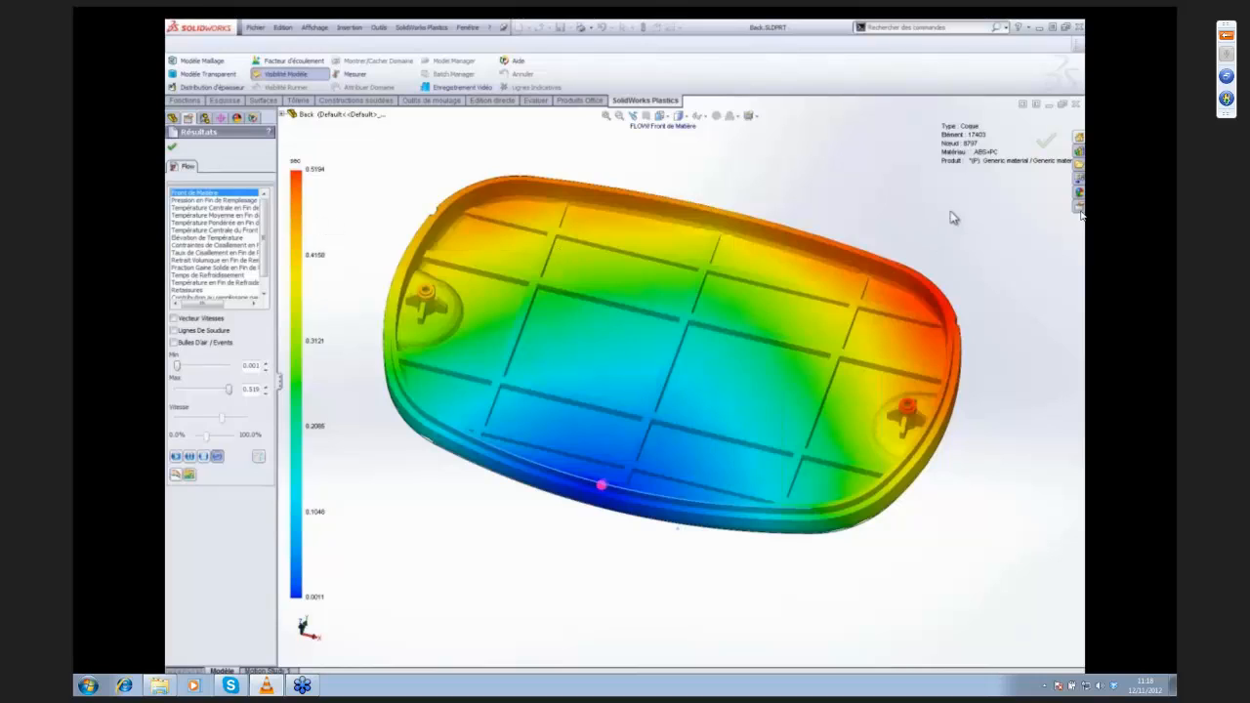
{"action": "left_click", "coordinate": [1047, 142]}
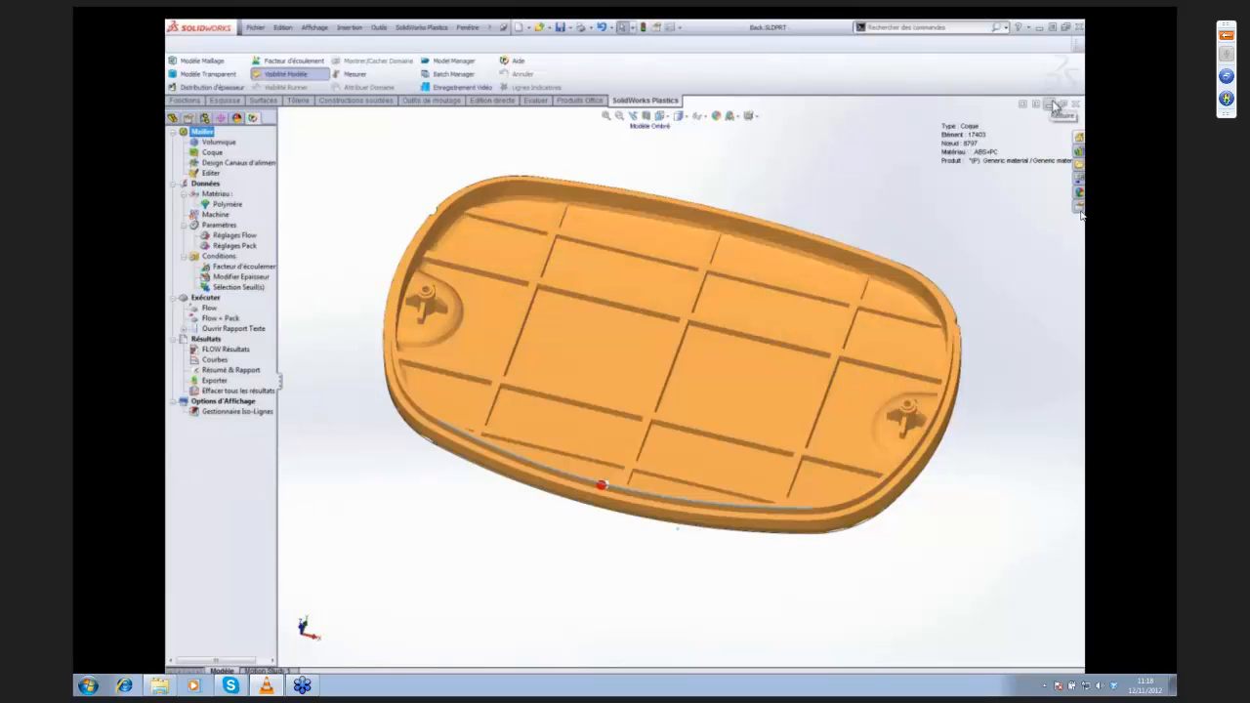
Switch to the maximized Family_Mold part and orient it to the saved Canaux view
{"action": "left_click", "coordinate": [1055, 104]}
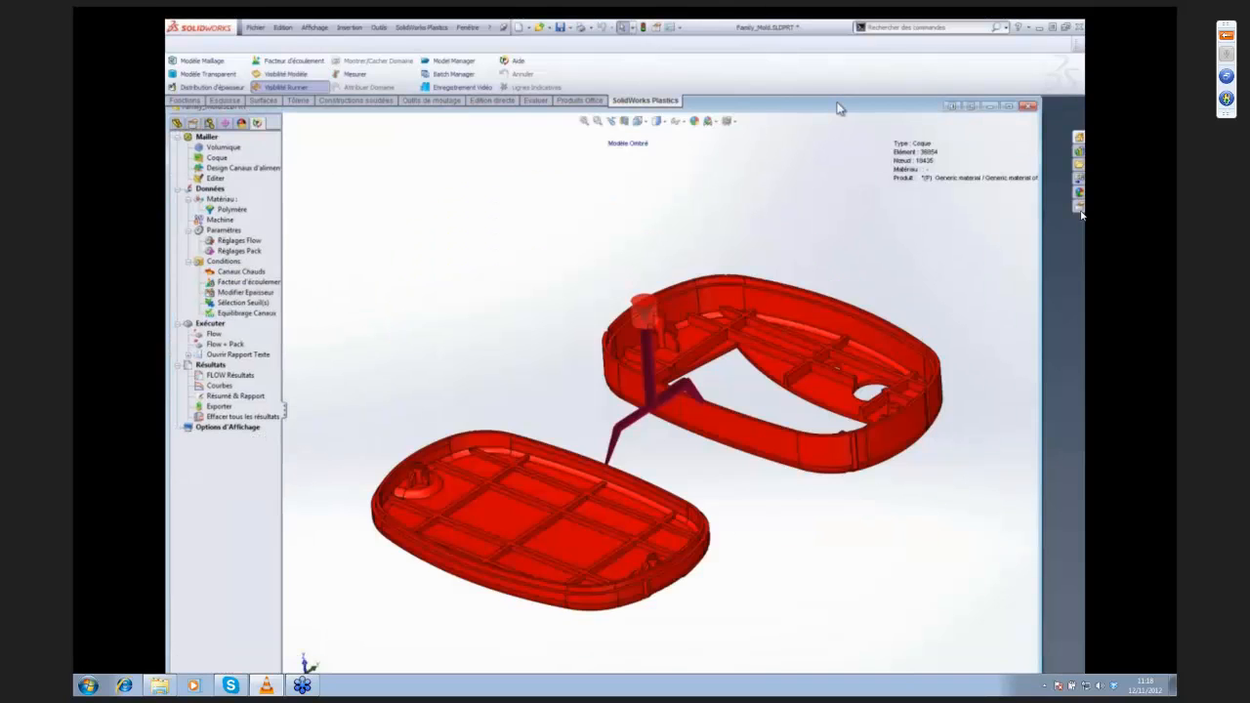
{"action": "double_click", "coordinate": [837, 107]}
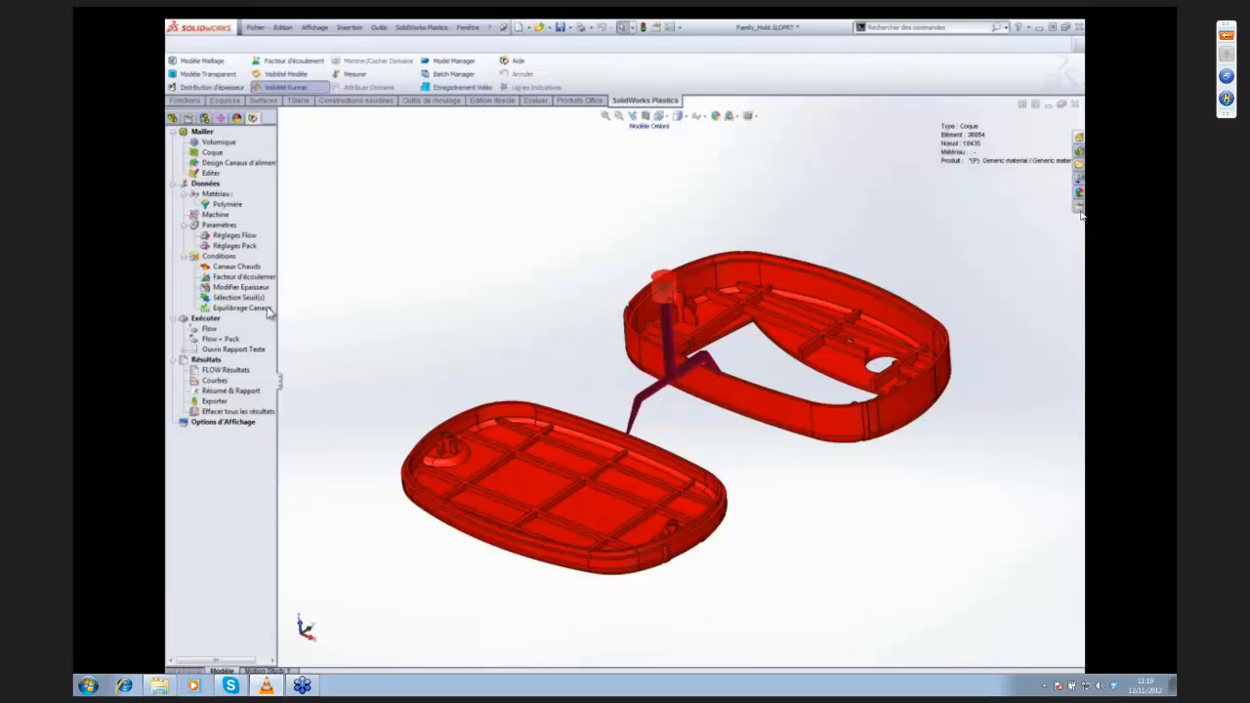
{"action": "key", "text": "space"}
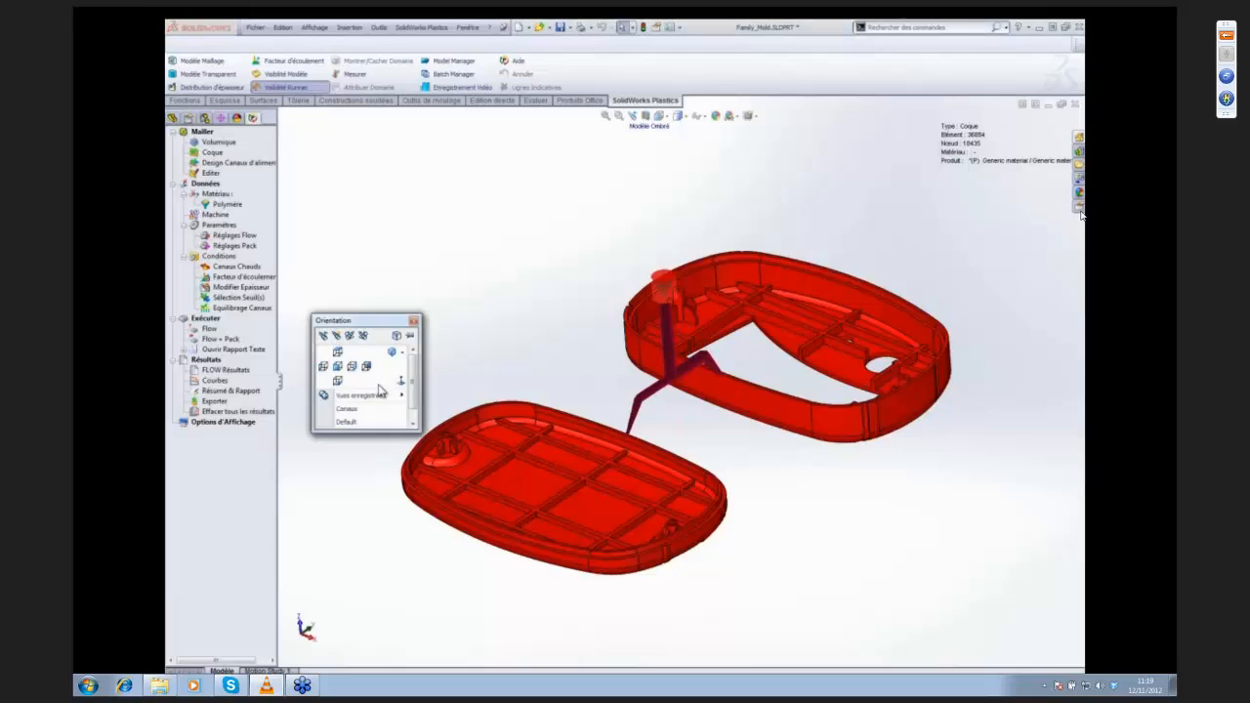
{"action": "left_click", "coordinate": [372, 410]}
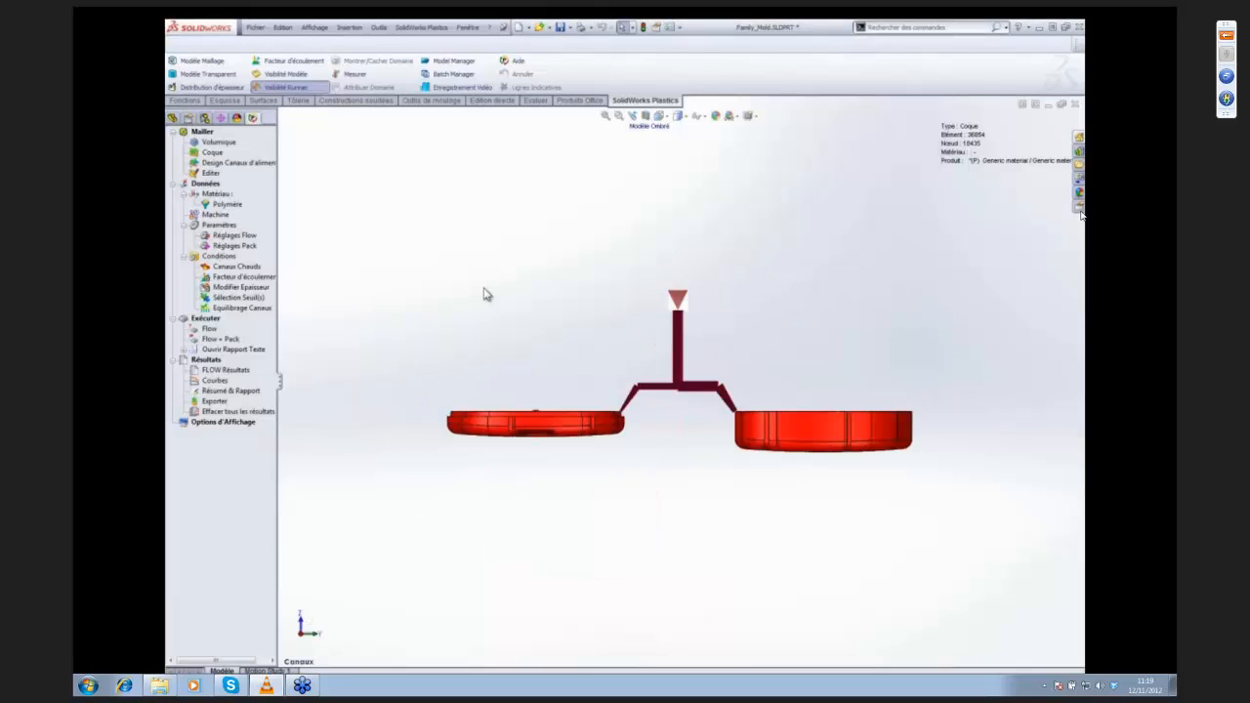
Review the runner balancing (Equilibrage Canaux) parameters of the family mold and accept them as they are
{"action": "scroll", "coordinate": [690, 408], "scroll_direction": "down", "scroll_amount": 5}
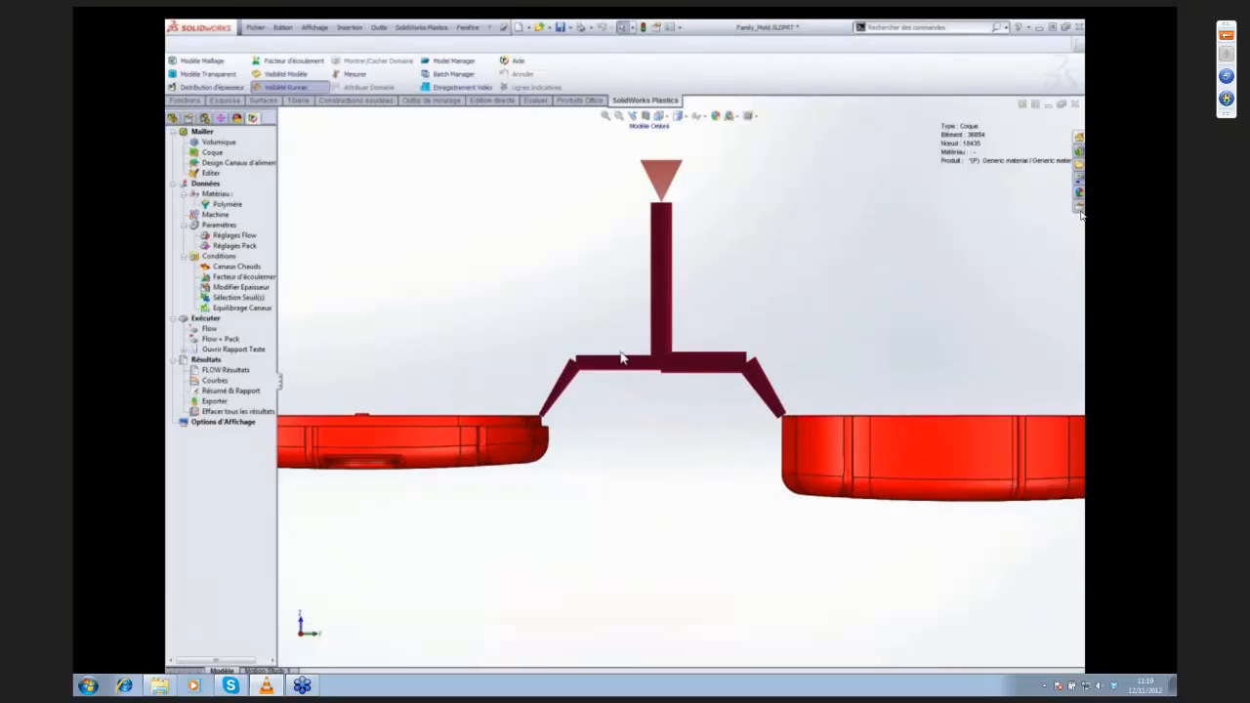
{"action": "double_click", "coordinate": [243, 308]}
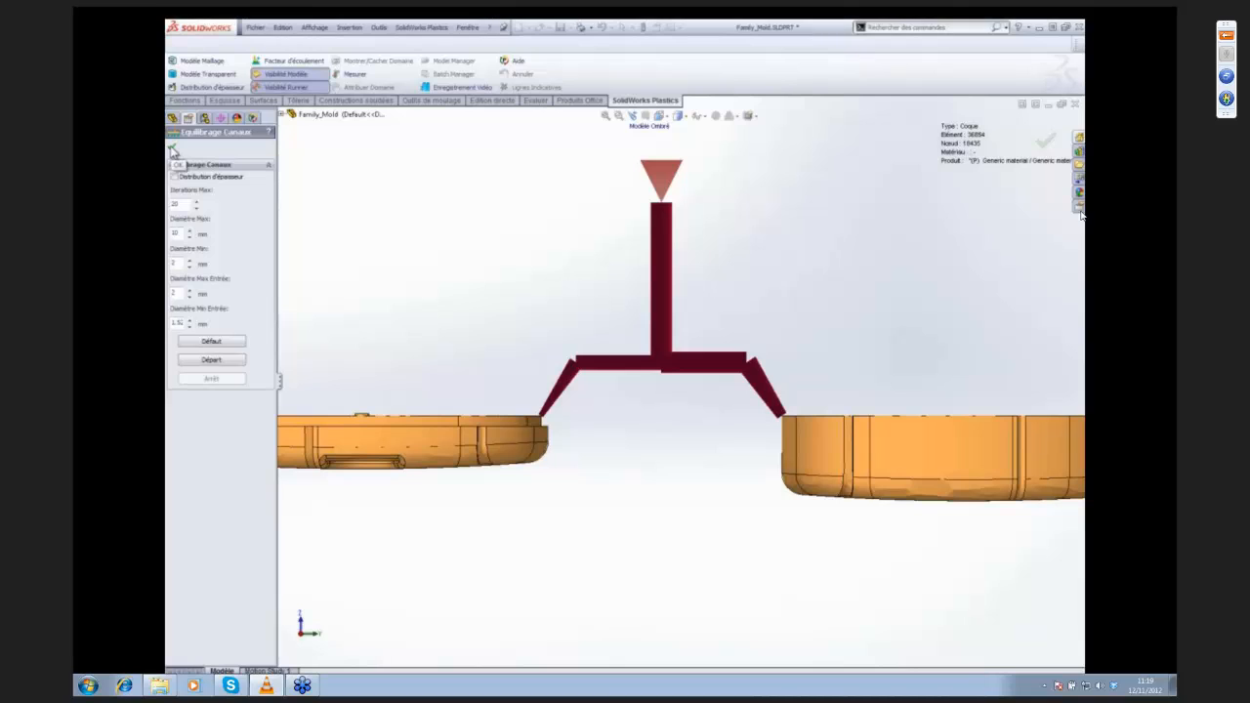
{"action": "left_click", "coordinate": [172, 149]}
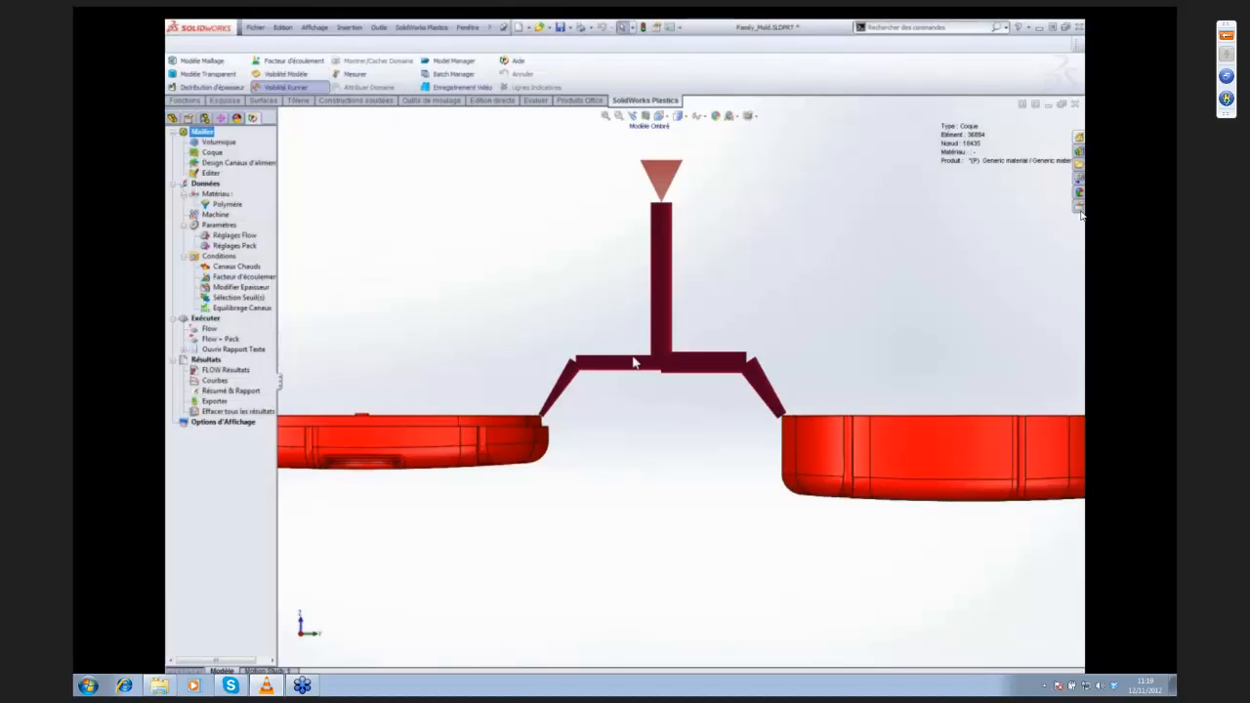
Animate the flow front result of the family mold in an angled view, and switch to the SolidWorks Plastics presentation
{"action": "middle_click_drag", "start_coordinate": [527, 303], "coordinate": [635, 367]}
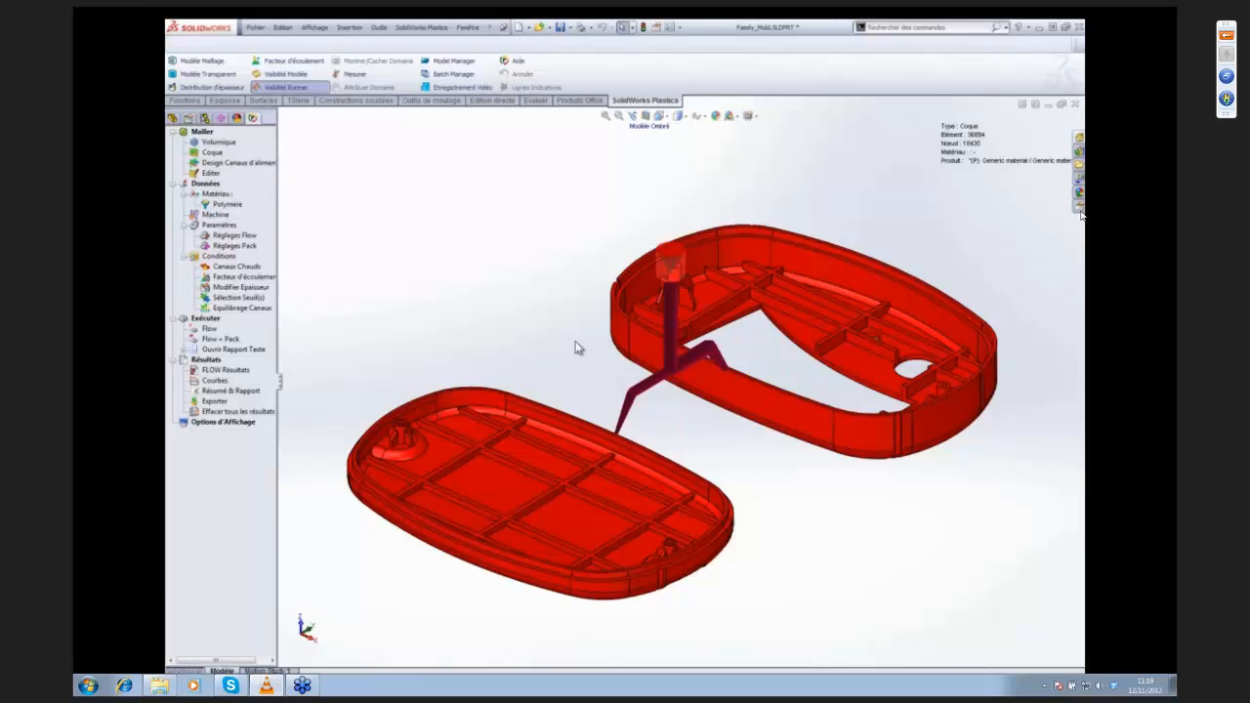
{"action": "middle_click_drag", "start_coordinate": [577, 346], "coordinate": [541, 349]}
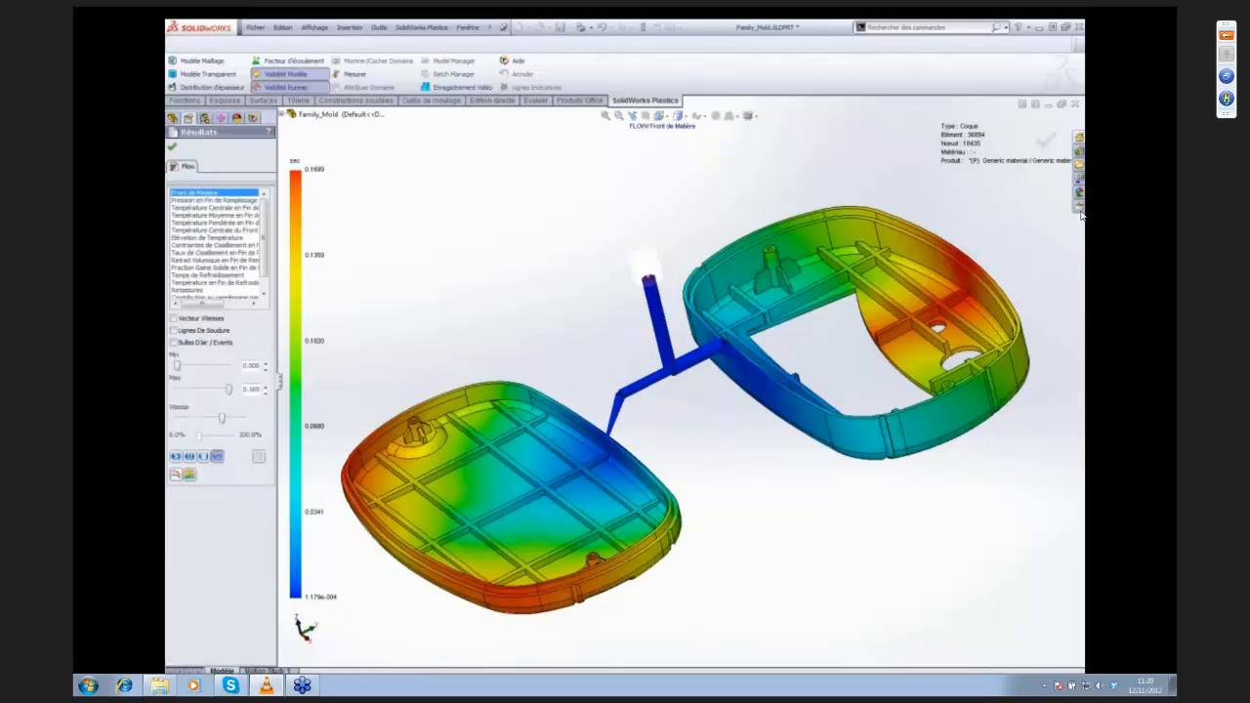
{"action": "left_click", "coordinate": [190, 457]}
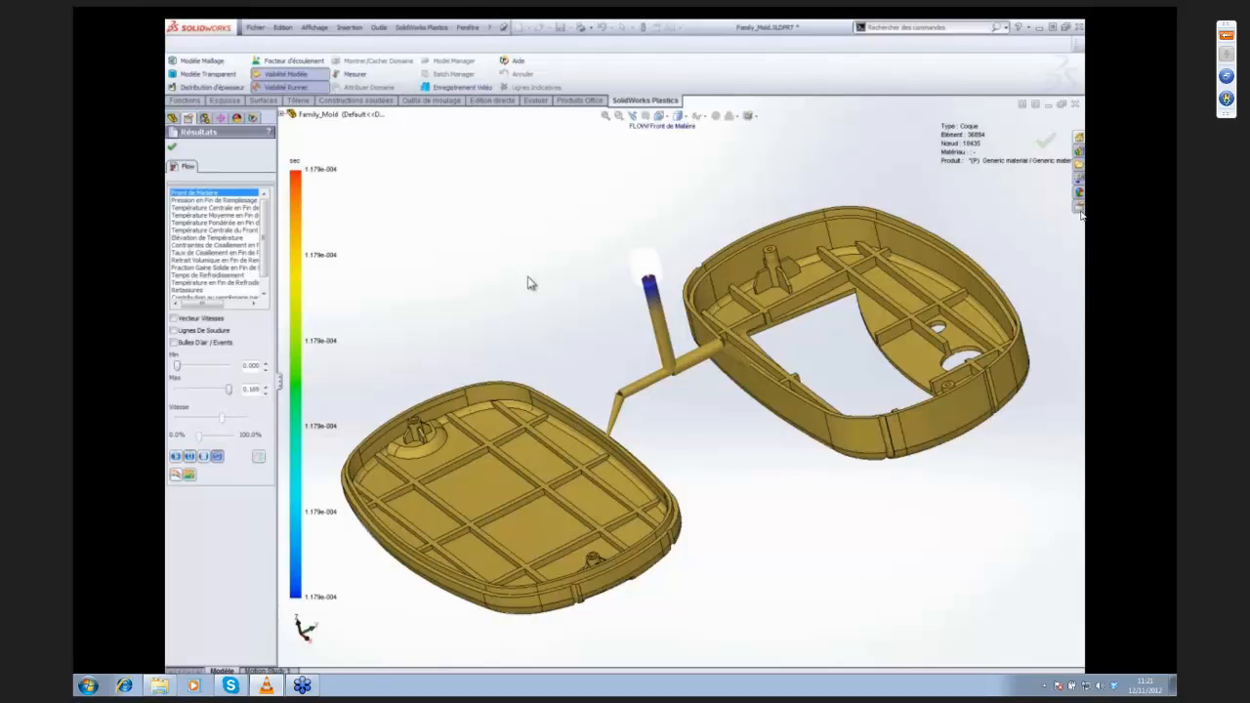
{"action": "left_click", "coordinate": [213, 681]}
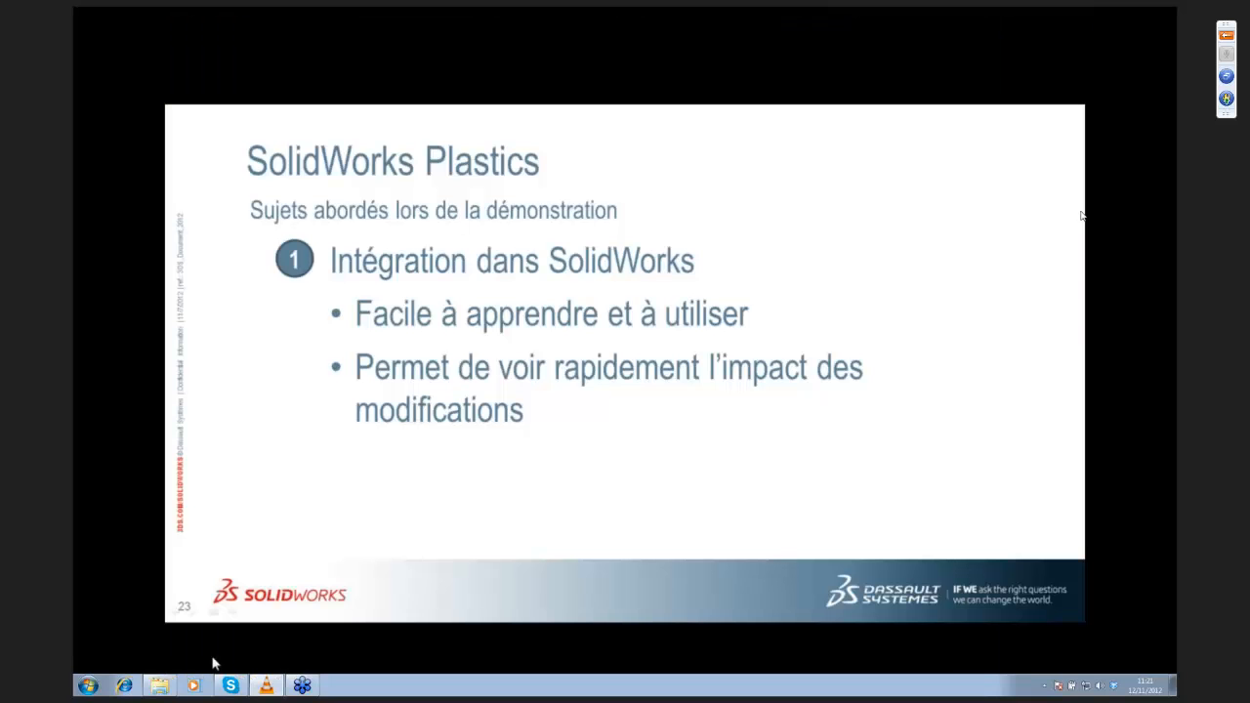